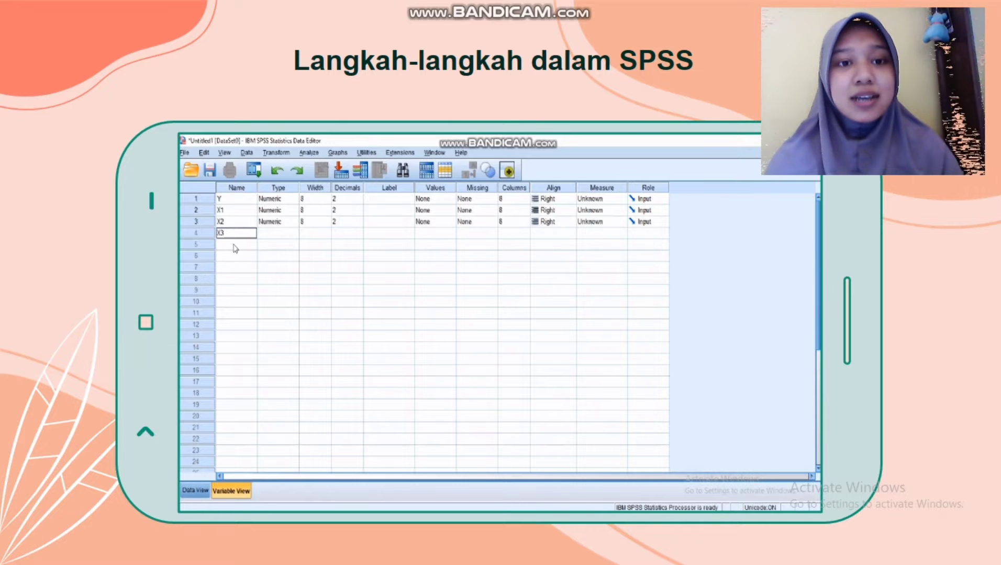
Add a variable named X4 in the fifth row and label variable Y as JURUSAN
{"action": "left_click", "coordinate": [234, 244]}
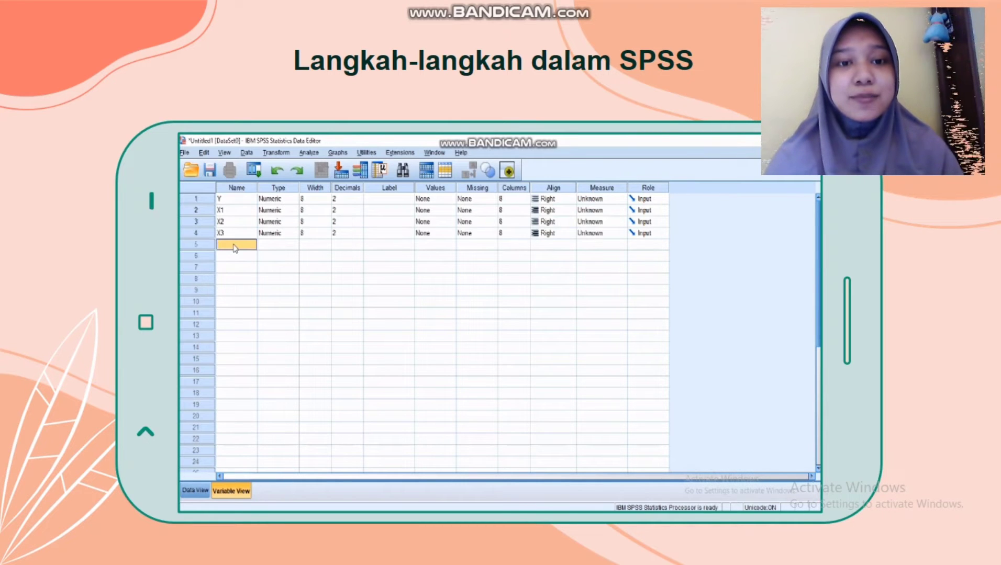
{"action": "type", "text": "X4"}
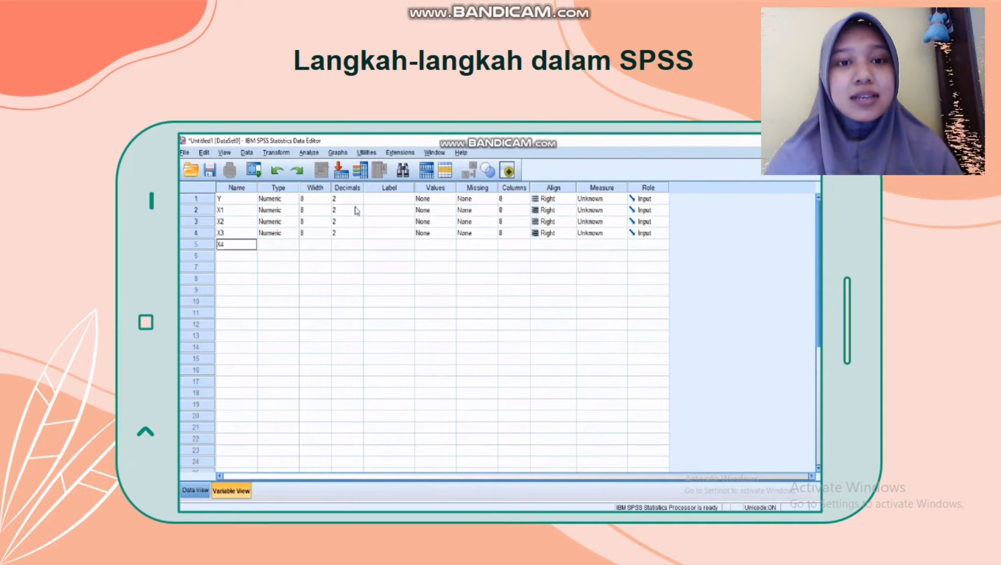
{"action": "left_click", "coordinate": [382, 201]}
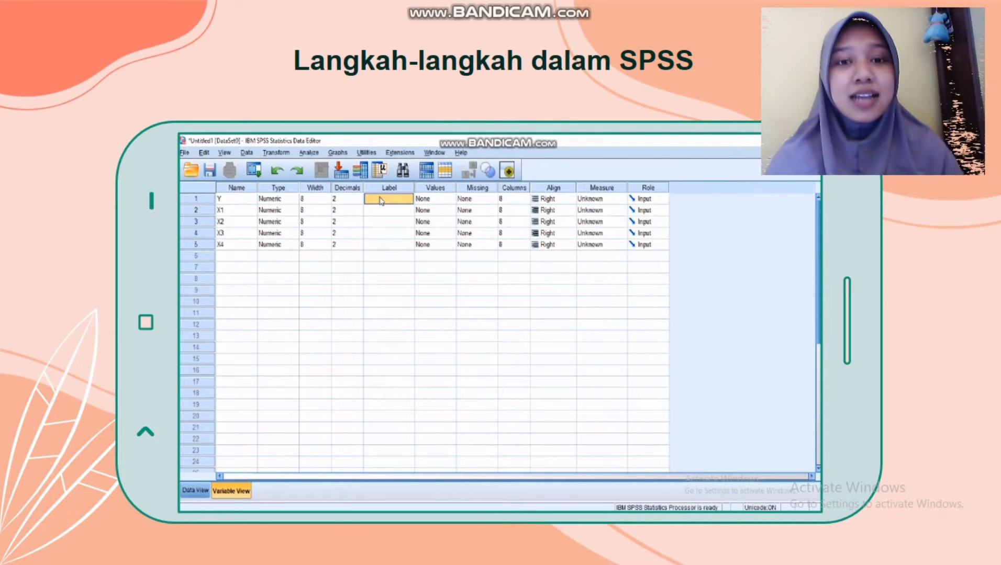
{"action": "type", "text": "JURUSAN"}
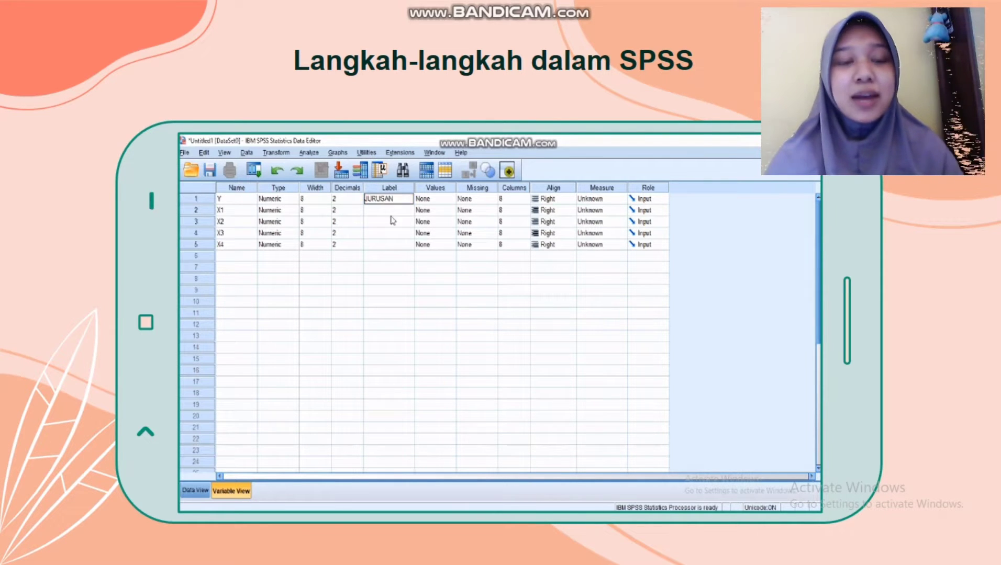
Label variable X1 as Nilai MTK and variable X2 as Nilai Ratarata IPA
{"action": "left_click", "coordinate": [391, 212]}
{"action": "type", "text": "N"}
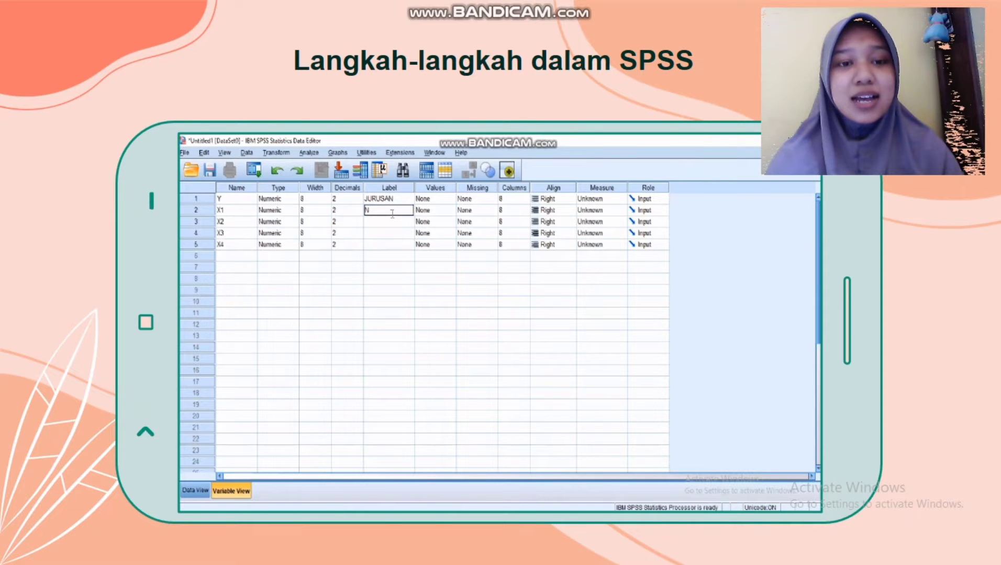
{"action": "type", "text": "ilai MTK"}
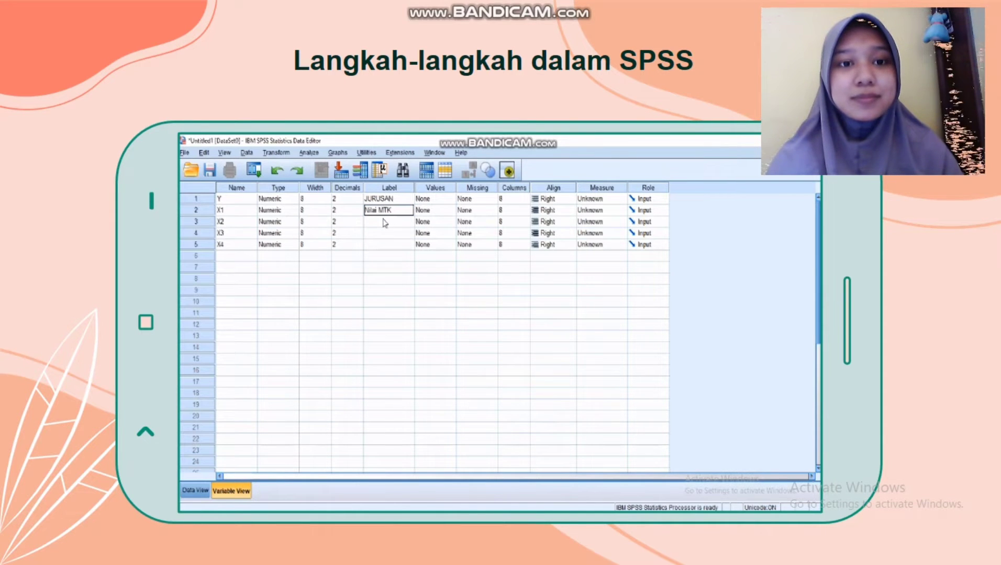
{"action": "left_click", "coordinate": [383, 224]}
{"action": "type", "text": "N"}
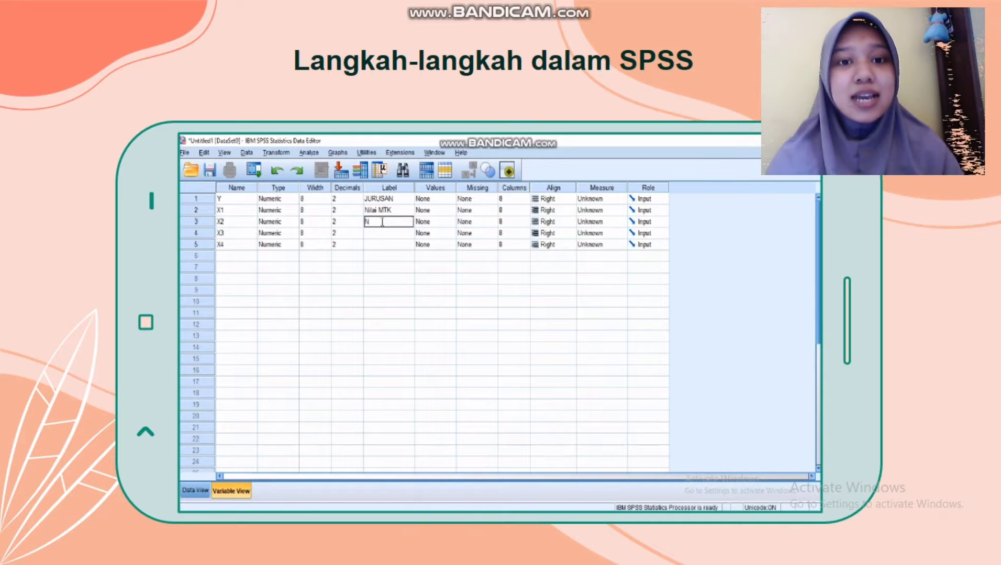
{"action": "type", "text": "ilai R"}
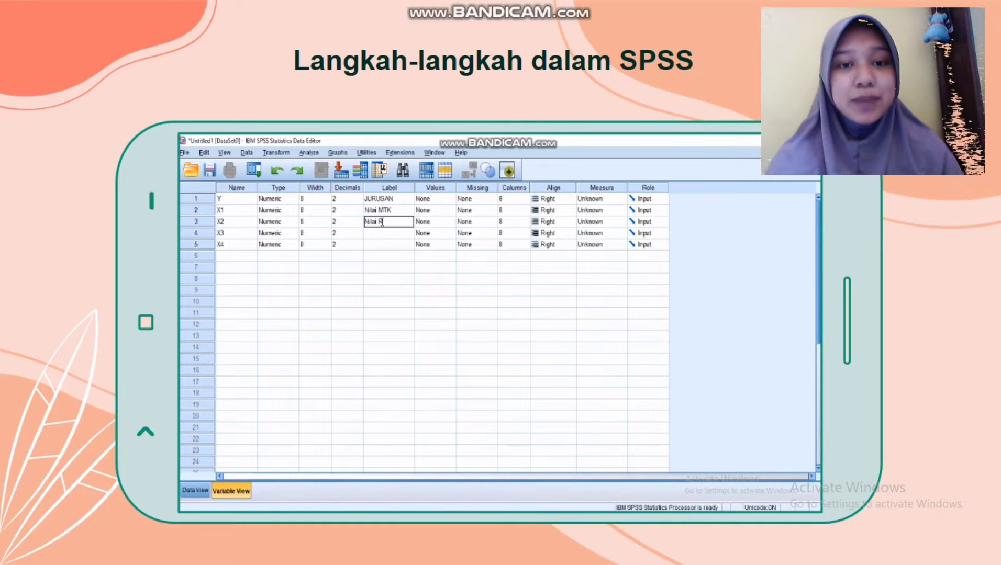
{"action": "type", "text": "atarata"}
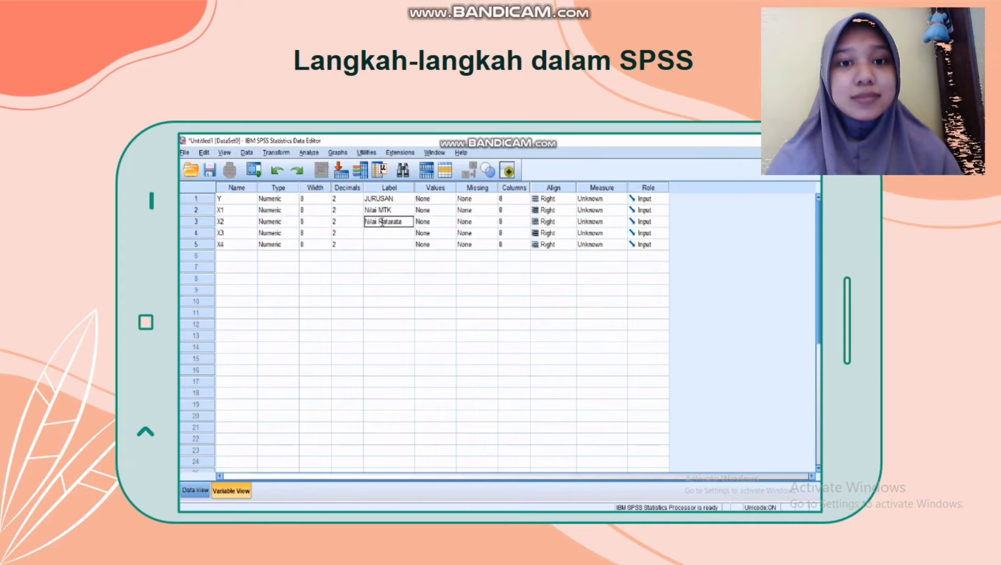
{"action": "type", "text": " IPA"}
Label variable X3 as Nilai Bahasa and variable X4 as Nilai Ratarata IPS
{"action": "left_click", "coordinate": [387, 236]}
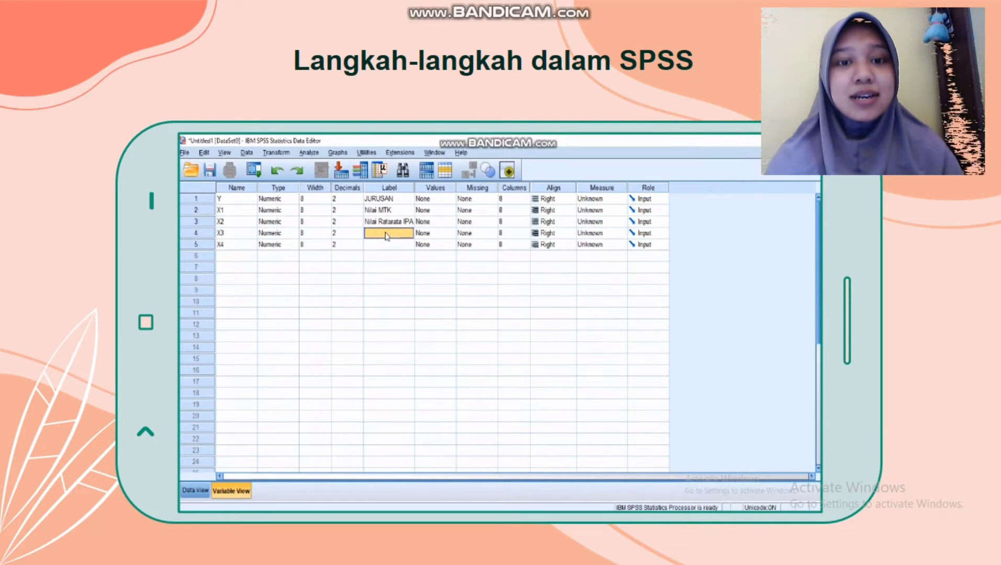
{"action": "key", "text": "Up"}
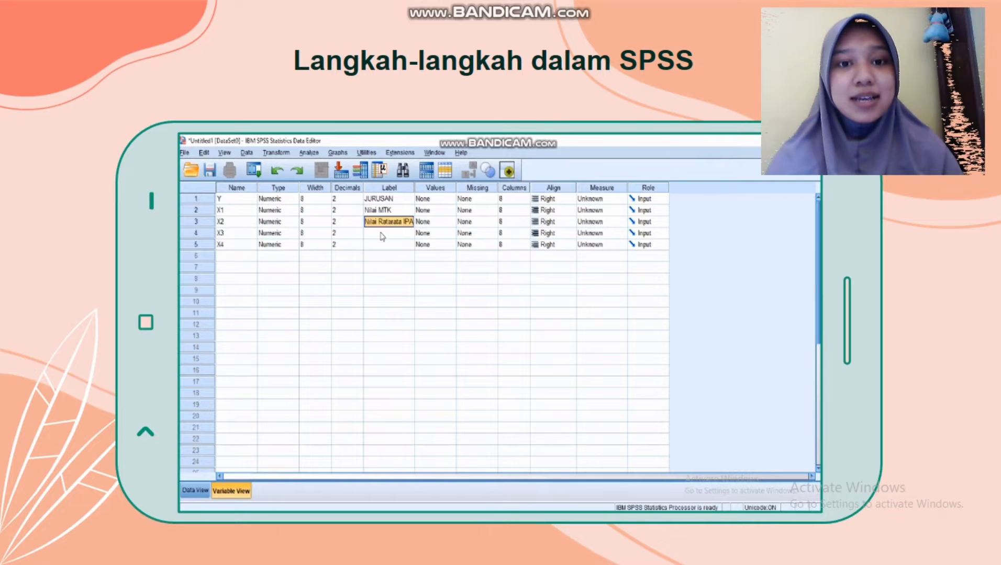
{"action": "left_click", "coordinate": [381, 236]}
{"action": "left_click", "coordinate": [382, 236]}
{"action": "type", "text": "Nilai"}
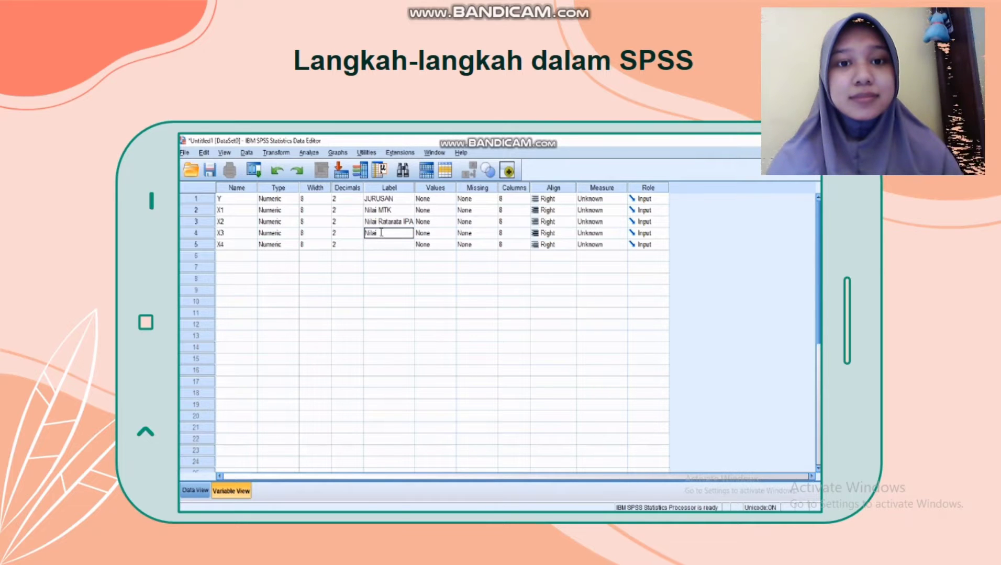
{"action": "type", "text": " Saha"}
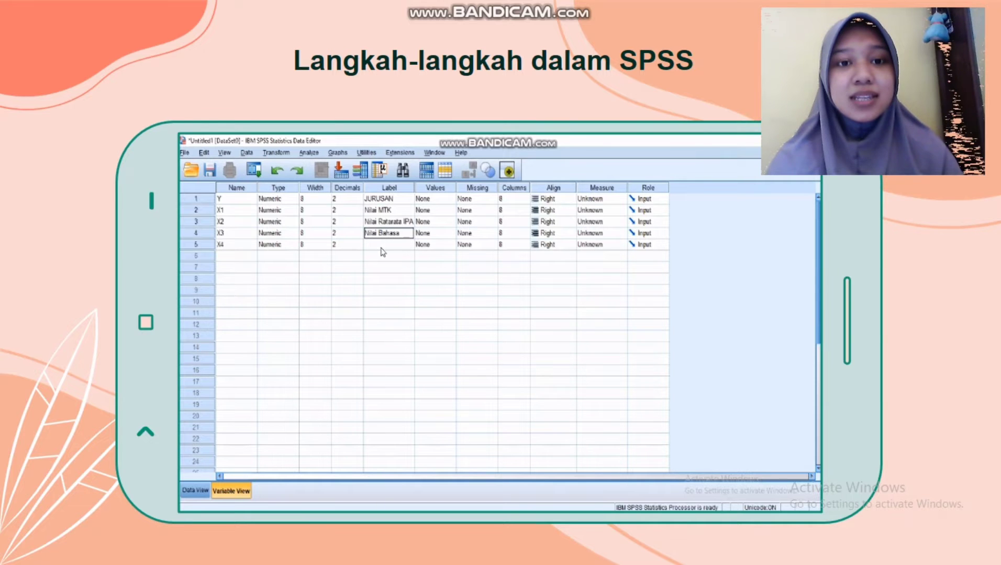
{"action": "left_click", "coordinate": [382, 247]}
{"action": "type", "text": "Nilai Rat"}
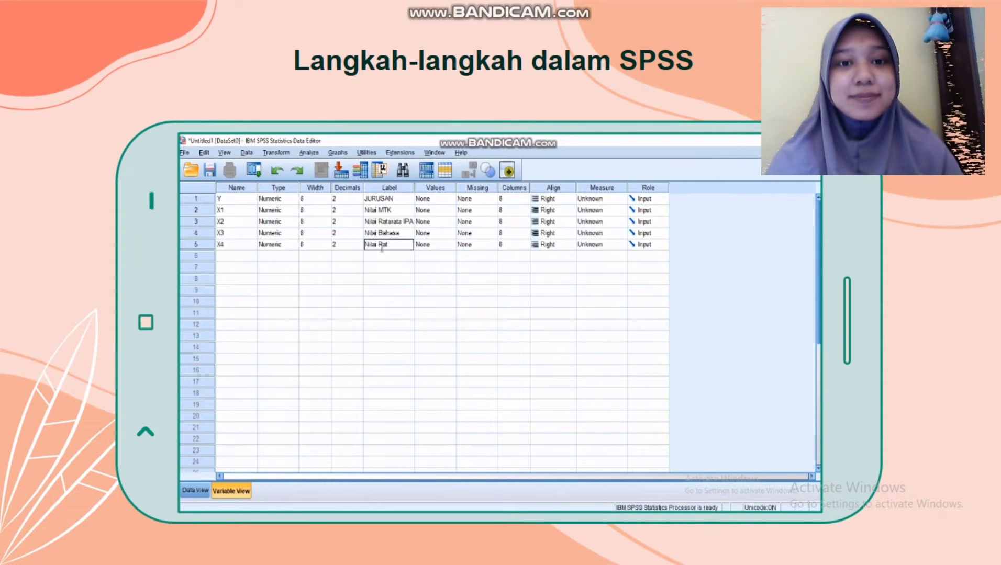
{"action": "type", "text": "arata IPS"}
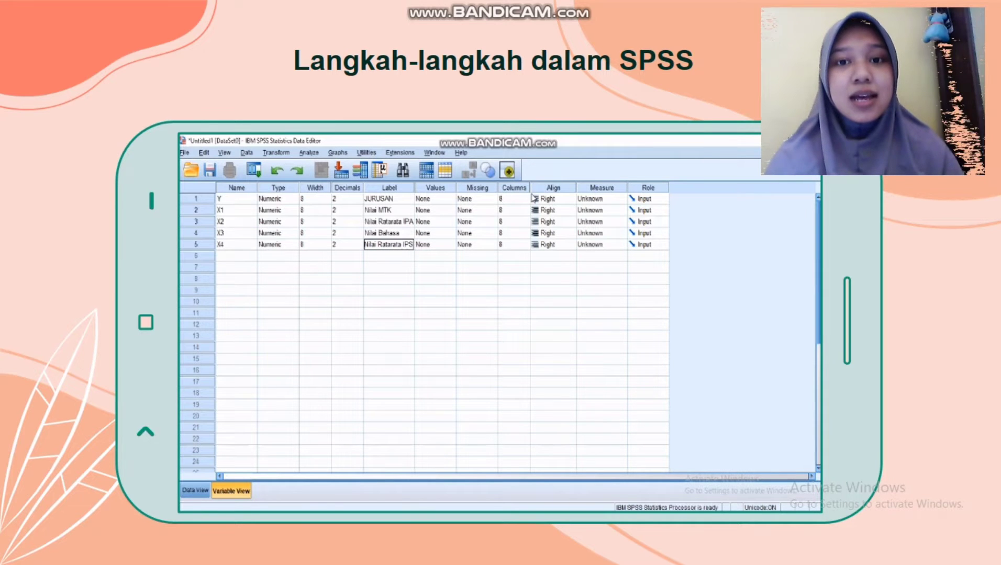
Set the measurement level of all five variables, Y and X1 through X4, to Scale
{"action": "left_click", "coordinate": [602, 198]}
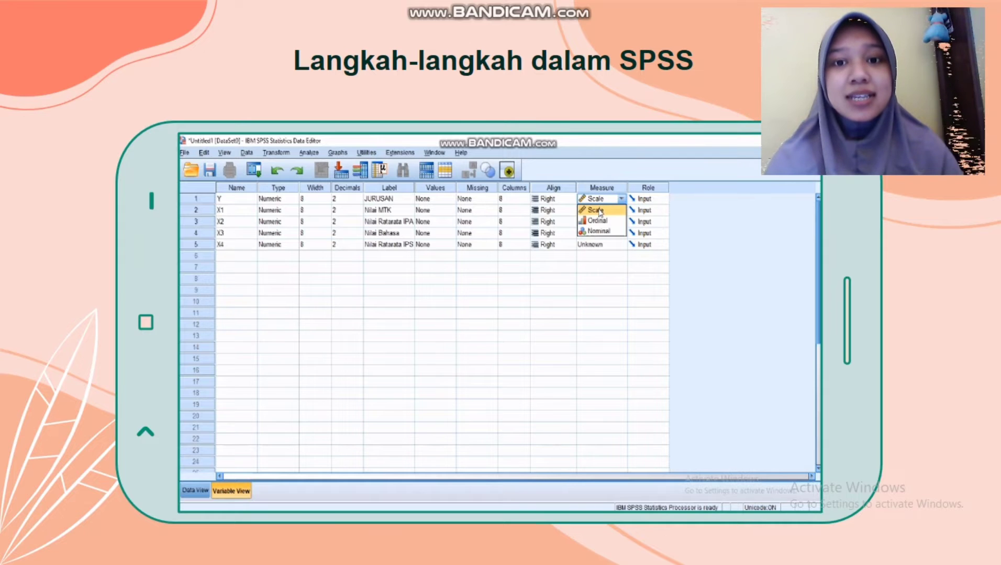
{"action": "left_click", "coordinate": [600, 211]}
{"action": "left_click", "coordinate": [598, 210]}
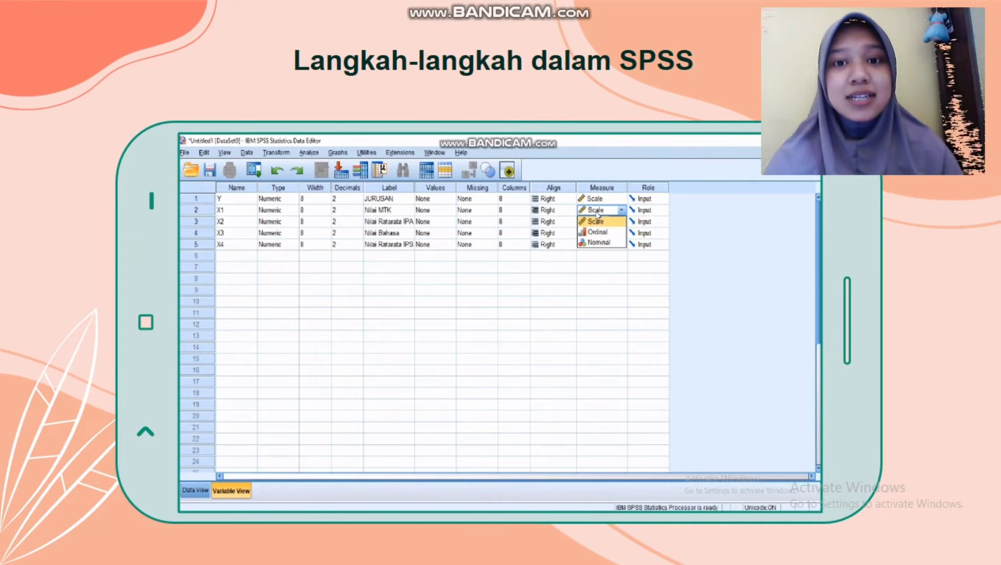
{"action": "left_click", "coordinate": [597, 214]}
{"action": "left_click", "coordinate": [597, 224]}
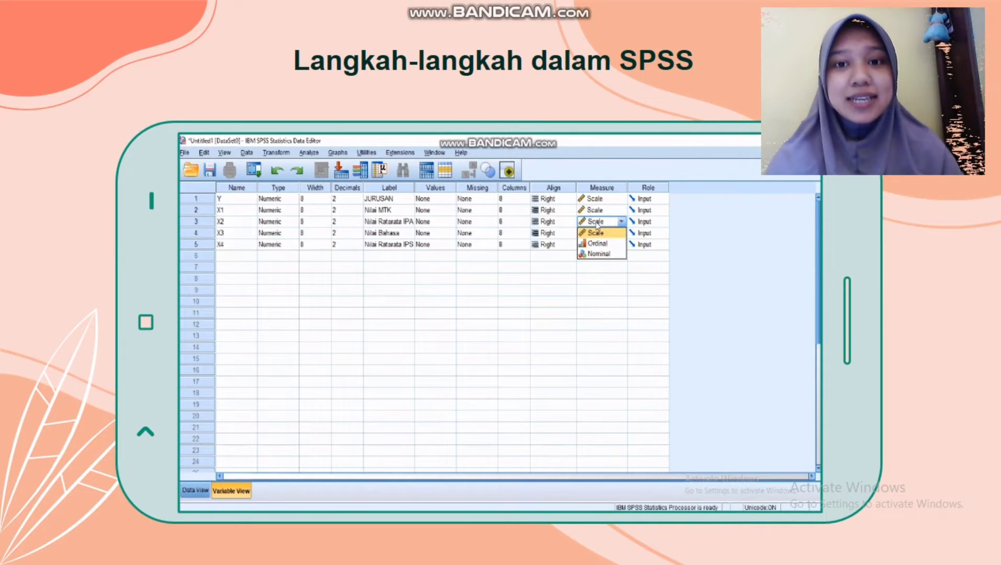
{"action": "left_click", "coordinate": [597, 225]}
{"action": "left_click", "coordinate": [598, 235]}
{"action": "left_click", "coordinate": [598, 236]}
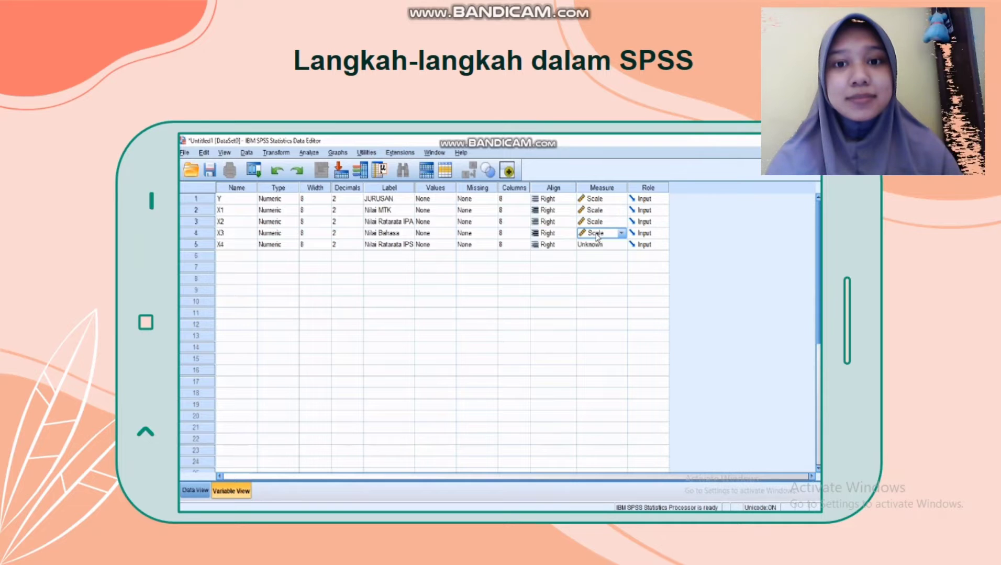
{"action": "left_click", "coordinate": [596, 246]}
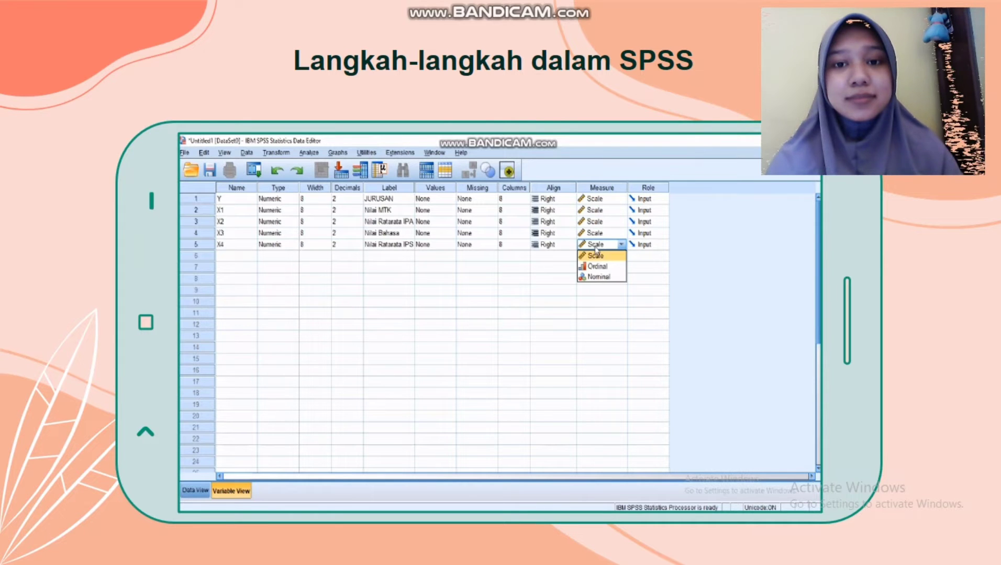
{"action": "left_click", "coordinate": [595, 251]}
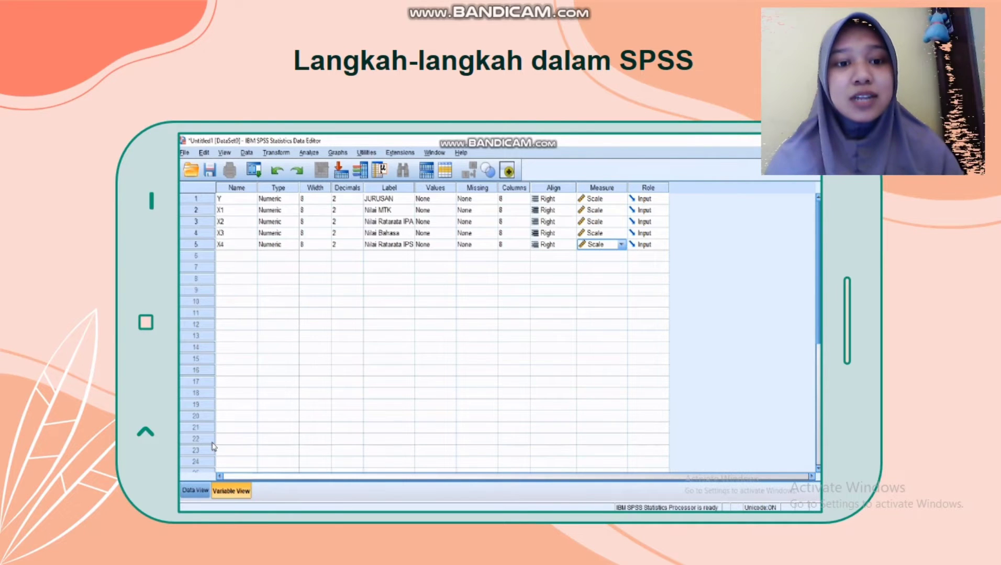
{"action": "mouse_move", "coordinate": [207, 507]}
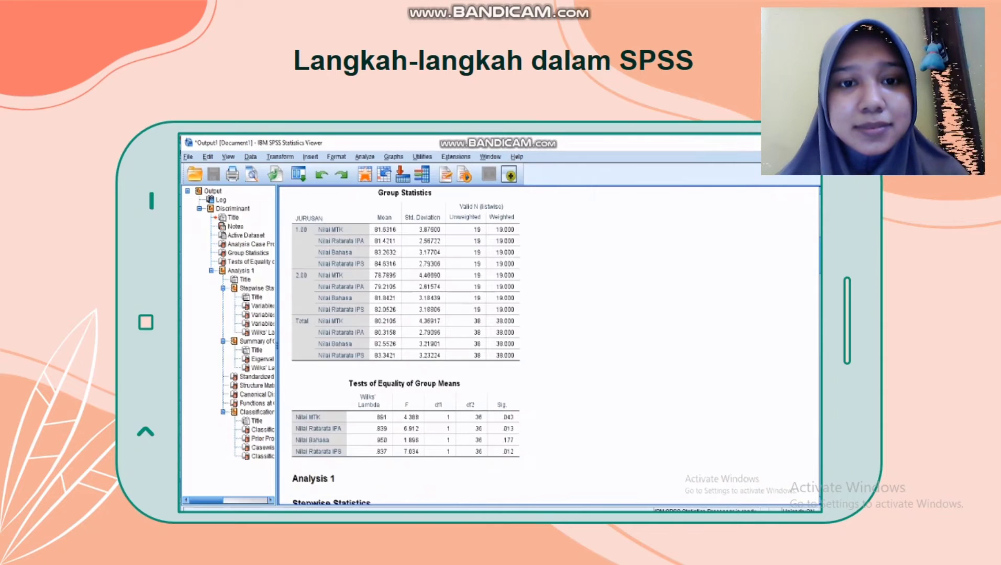
{"action": "key", "text": "Right"}
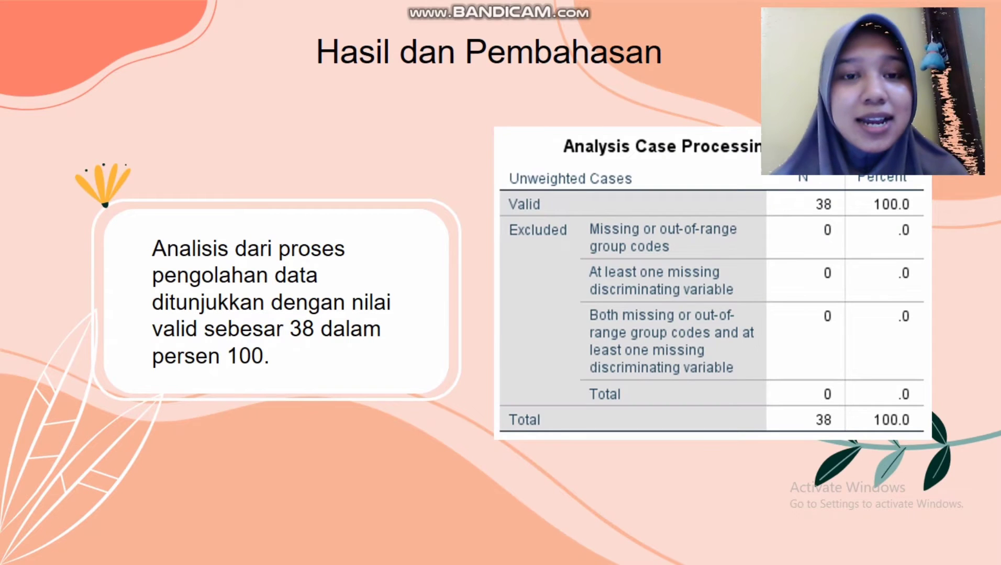